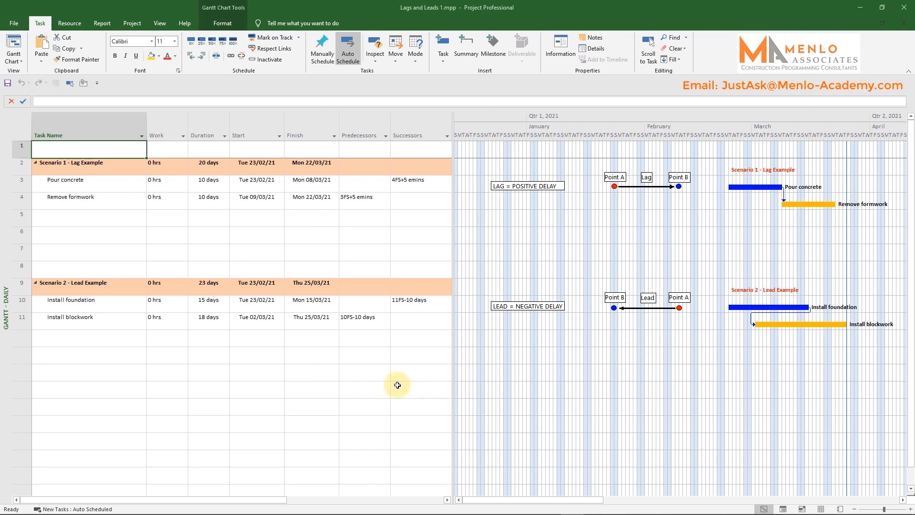
- Set the duration of Install foundation in Scenario 2 to 20 days
{"action": "left_click", "coordinate": [205, 306]}
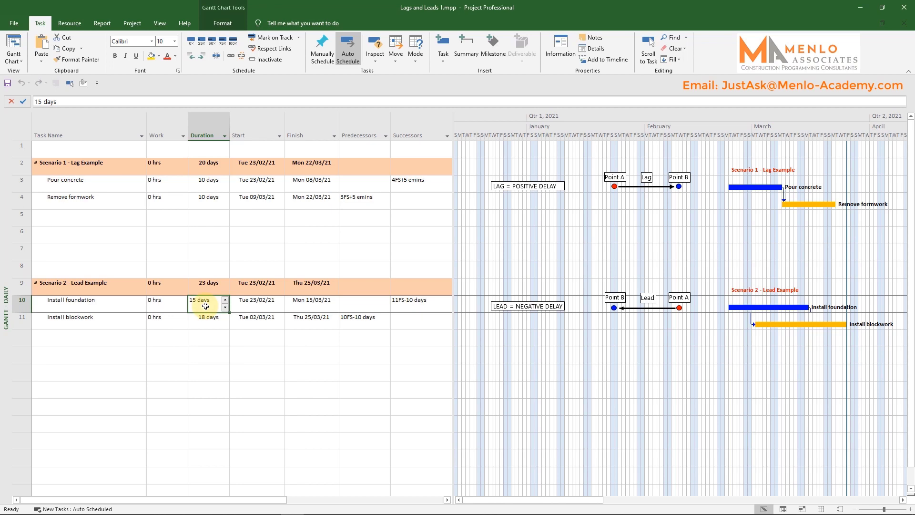
{"action": "type", "text": "20"}
{"action": "key", "text": "Return"}
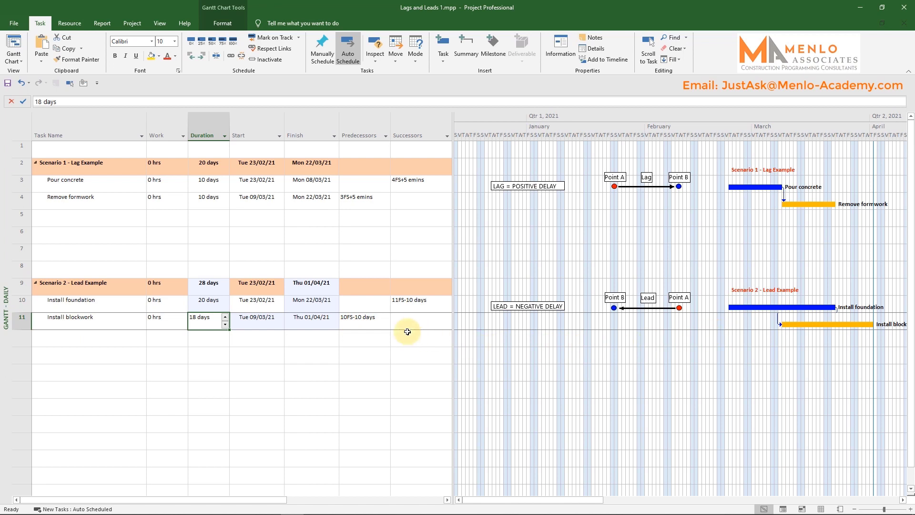
- Set the lead on Install blockwork's predecessor link to 15 days, so the relationship reads 10FS-15 days
{"action": "left_click", "coordinate": [367, 321]}
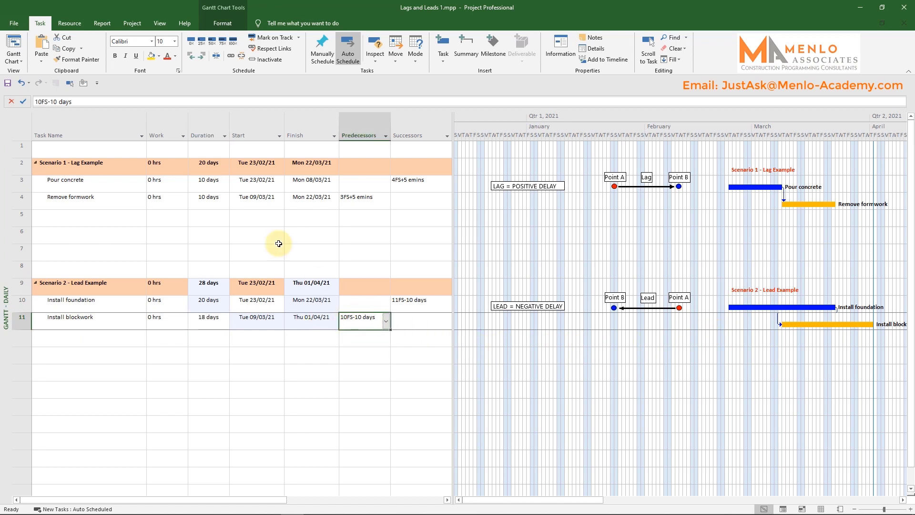
{"action": "left_click", "coordinate": [59, 103]}
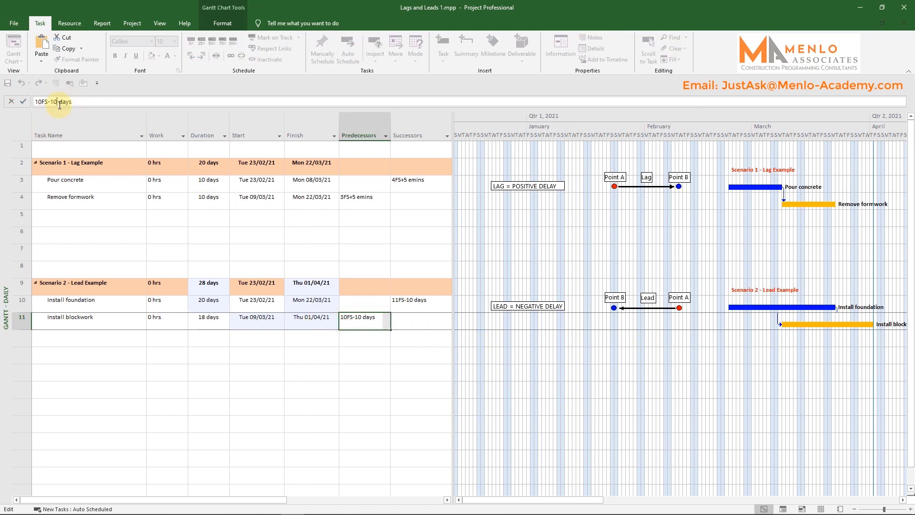
{"action": "key", "text": "BackSpace"}
{"action": "type", "text": "5"}
{"action": "key", "text": "Return"}
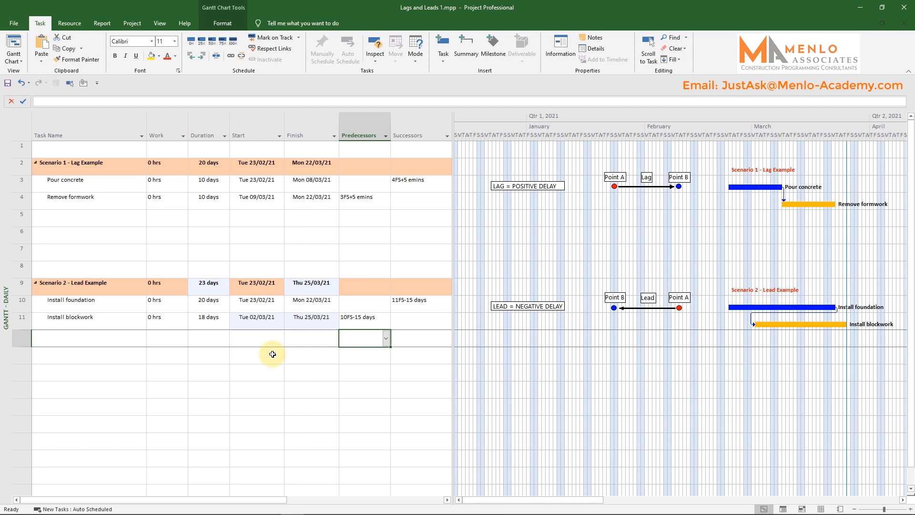
- Draft the Install blockwork note "Lead is to ensure bay 1 foundations finish before bay 1 blockwork starts." and cancel the task information
{"action": "double_click", "coordinate": [115, 323]}
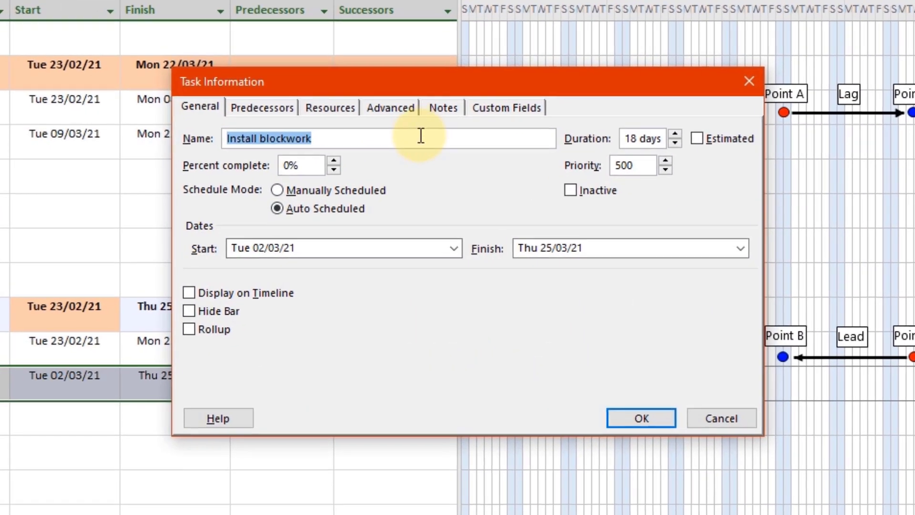
{"action": "left_click", "coordinate": [437, 109]}
{"action": "left_click", "coordinate": [379, 220]}
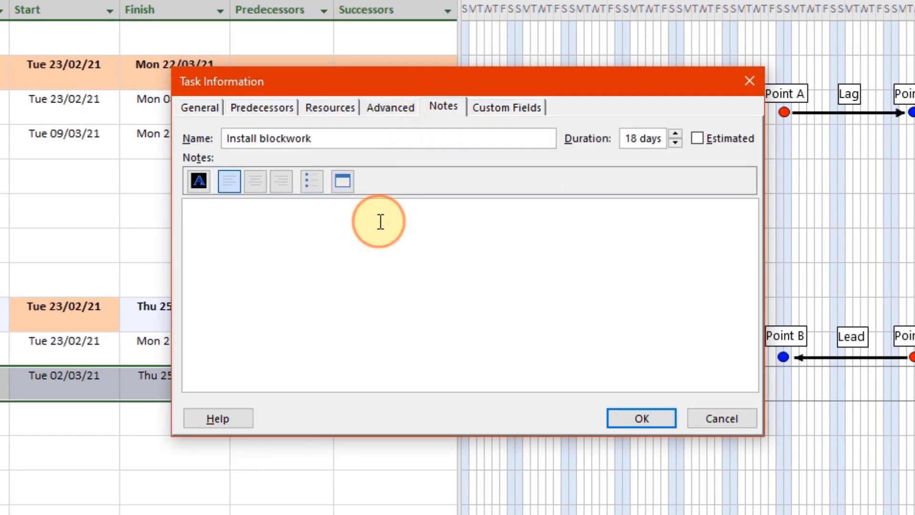
{"action": "type", "text": "Lead is to ensure bay 1 foundations "}
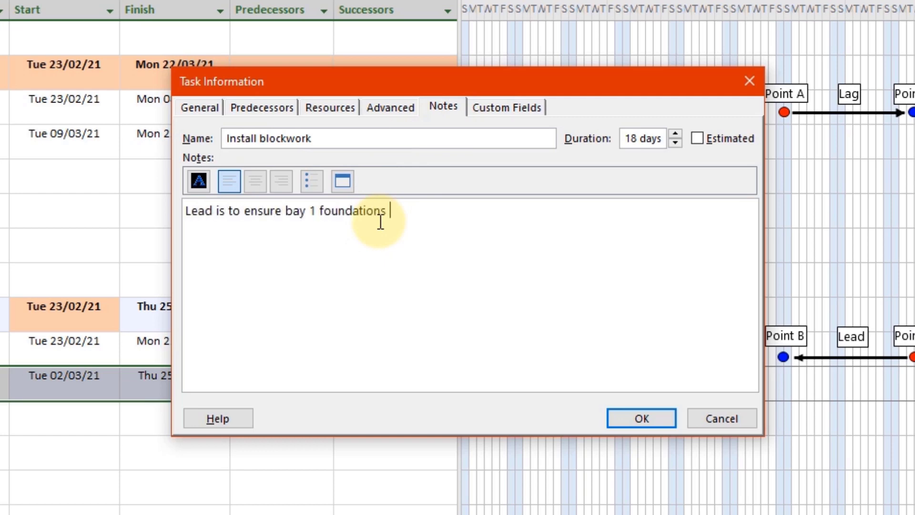
{"action": "type", "text": "finish before bay 1 blockwork starts."}
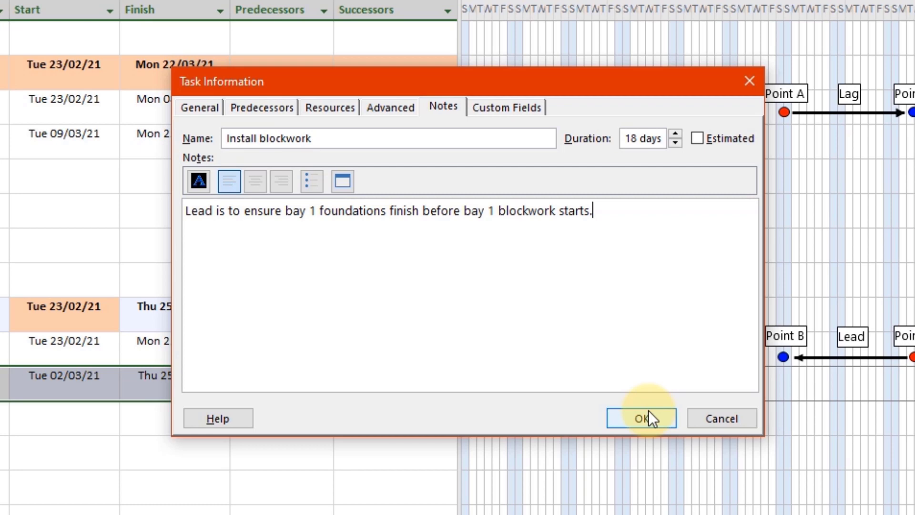
{"action": "left_click", "coordinate": [726, 414]}
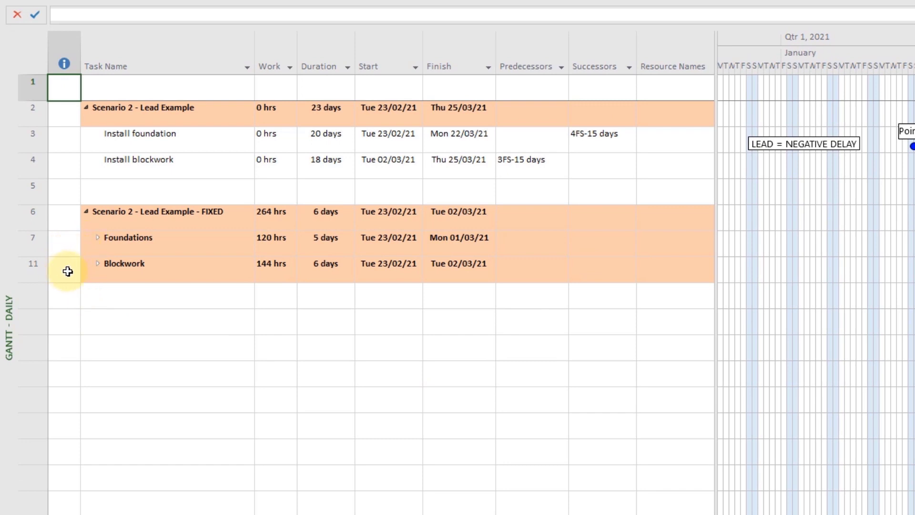
- Expand the Foundations and Blockwork summaries and enter predecessor 8 for Install Bay 2 foundations and 9 for Install Bay 3 foundations
{"action": "left_click", "coordinate": [97, 238]}
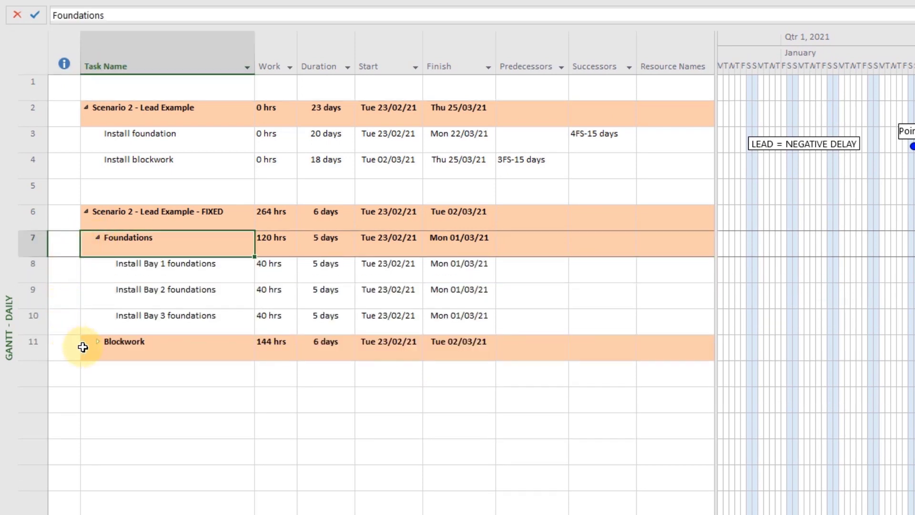
{"action": "left_click", "coordinate": [97, 342]}
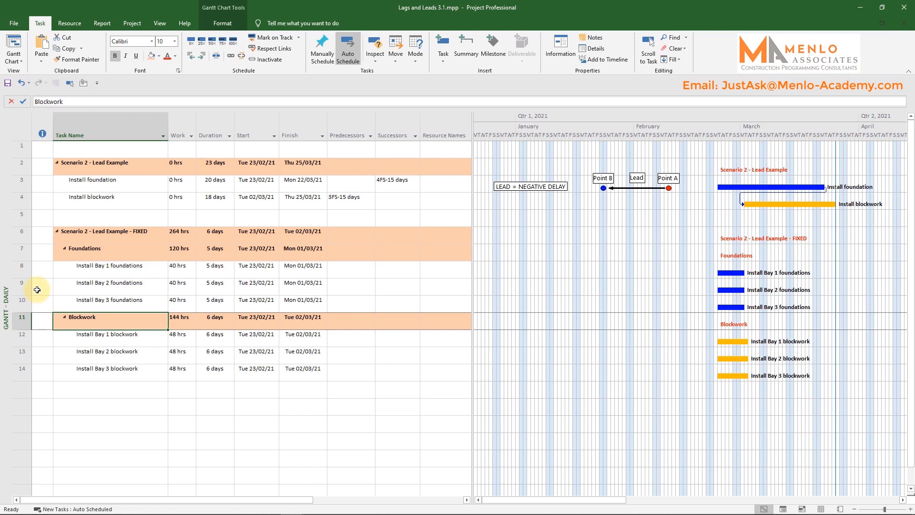
{"action": "left_click", "coordinate": [342, 289]}
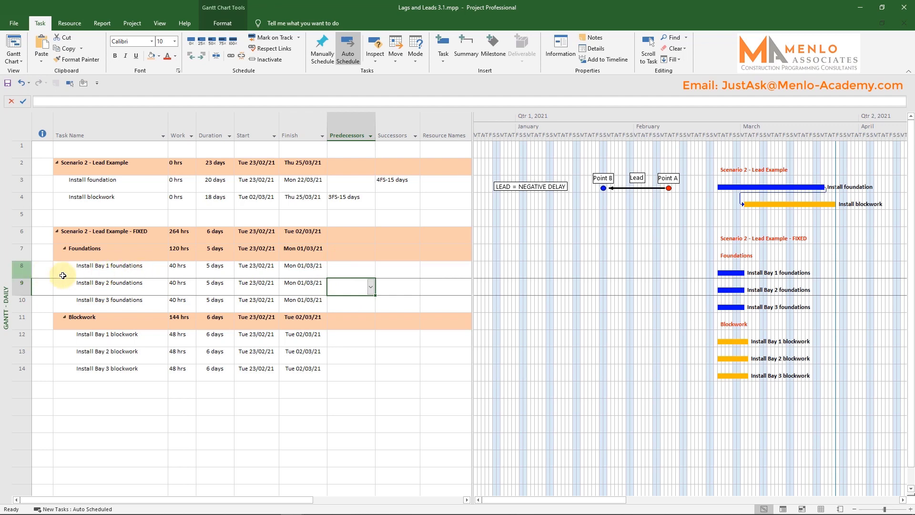
{"action": "type", "text": "8"}
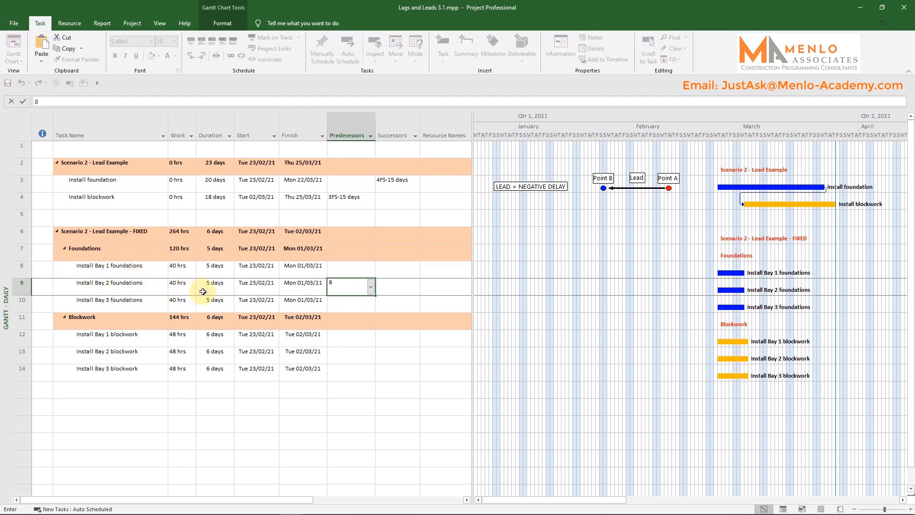
{"action": "key", "text": "Return"}
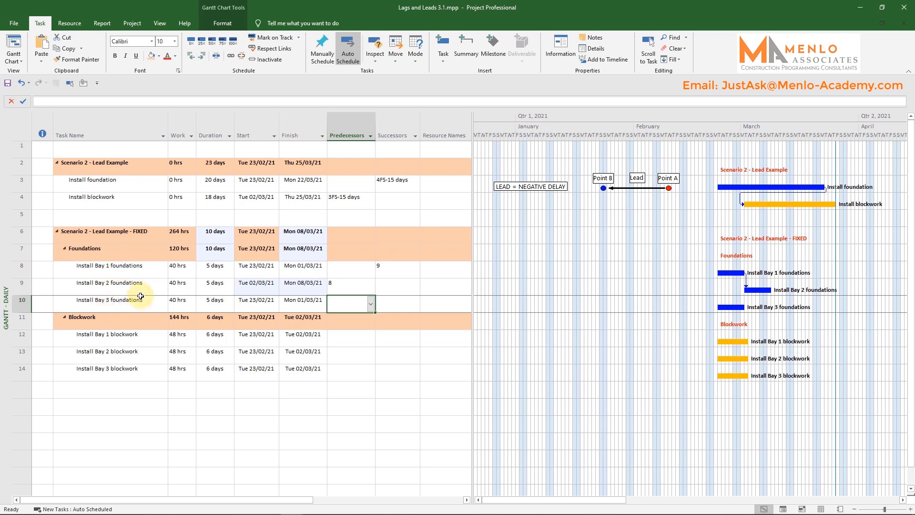
{"action": "type", "text": "9"}
{"action": "key", "text": "Return"}
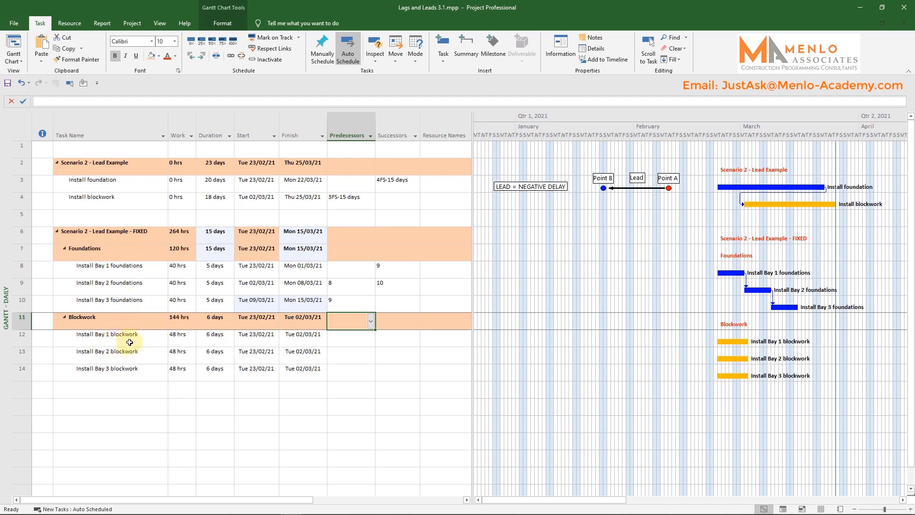
- Link each blockwork task to its bay's foundations with predecessors 8 for Bay 1, 9 for Bay 2 and 10 for Bay 3
{"action": "left_click", "coordinate": [338, 341]}
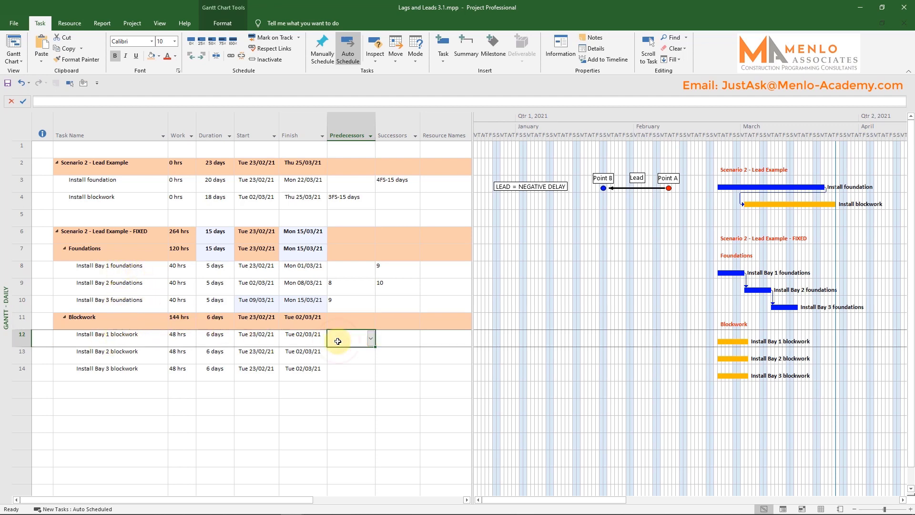
{"action": "type", "text": "8"}
{"action": "key", "text": "Return"}
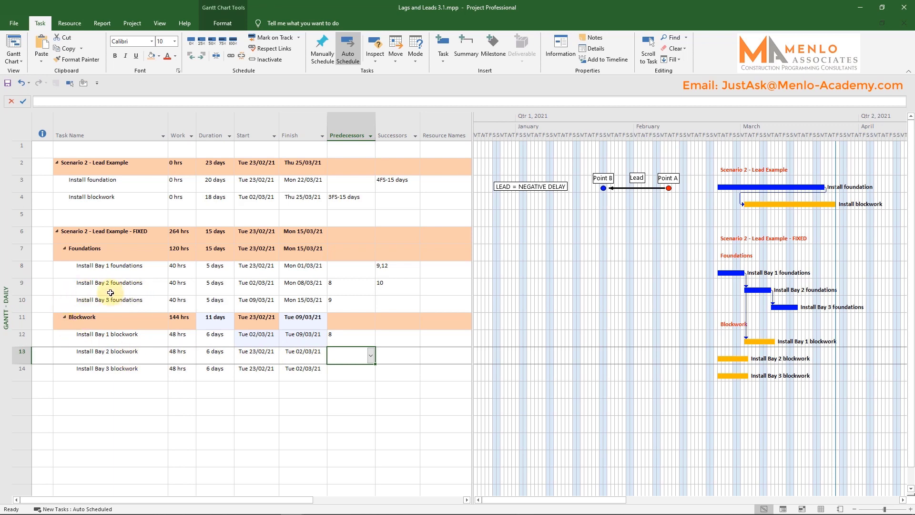
{"action": "type", "text": "9"}
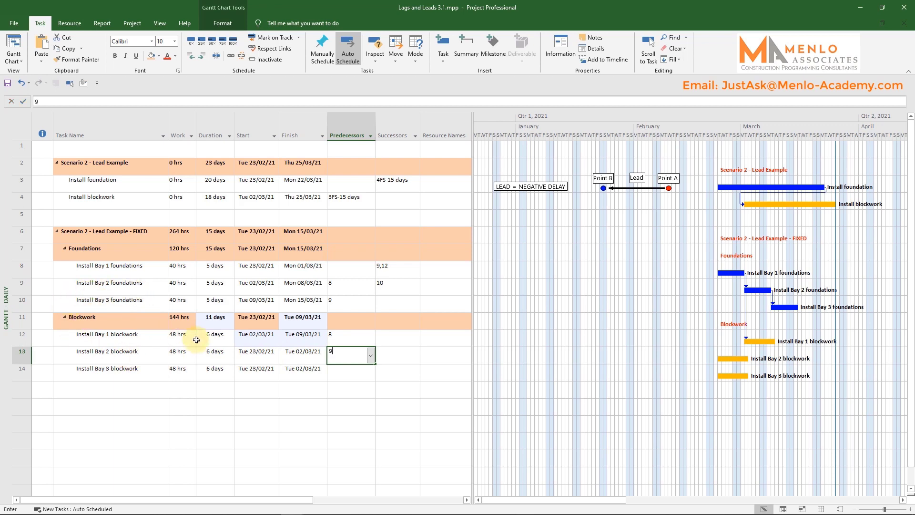
{"action": "key", "text": "Return"}
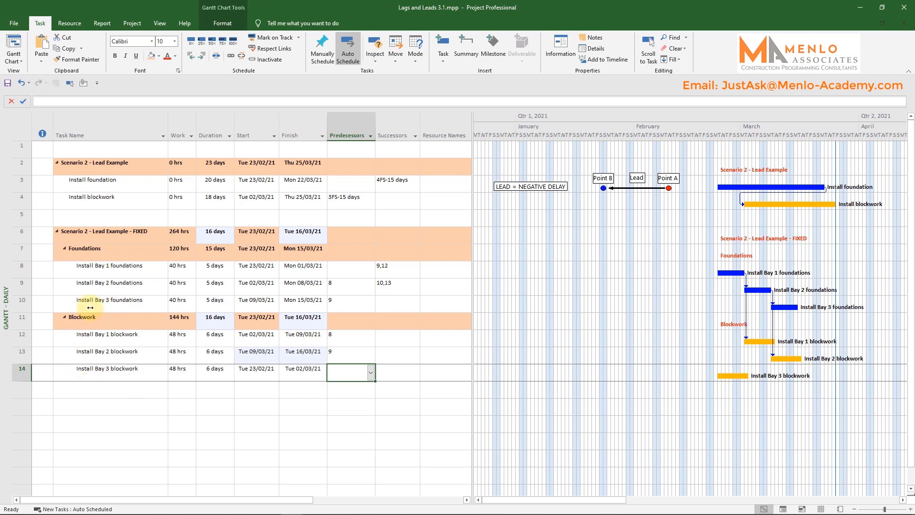
{"action": "type", "text": "10"}
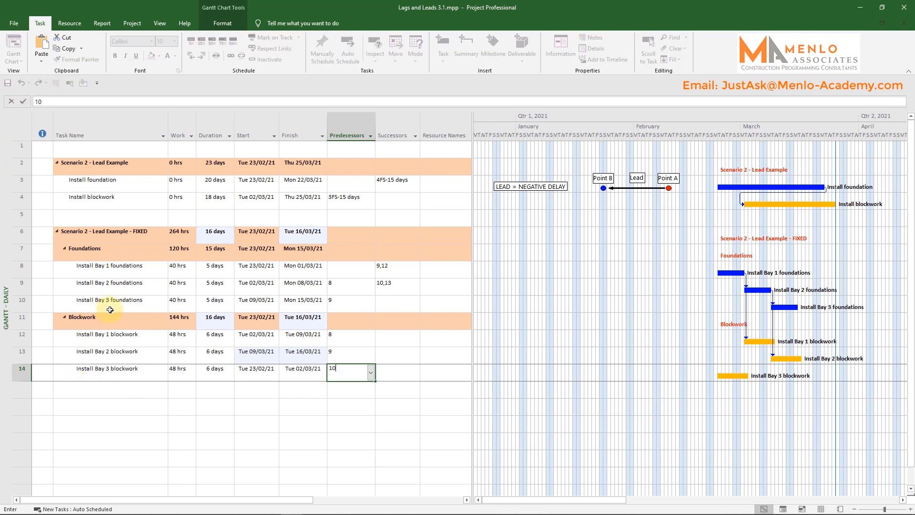
{"action": "key", "text": "Return"}
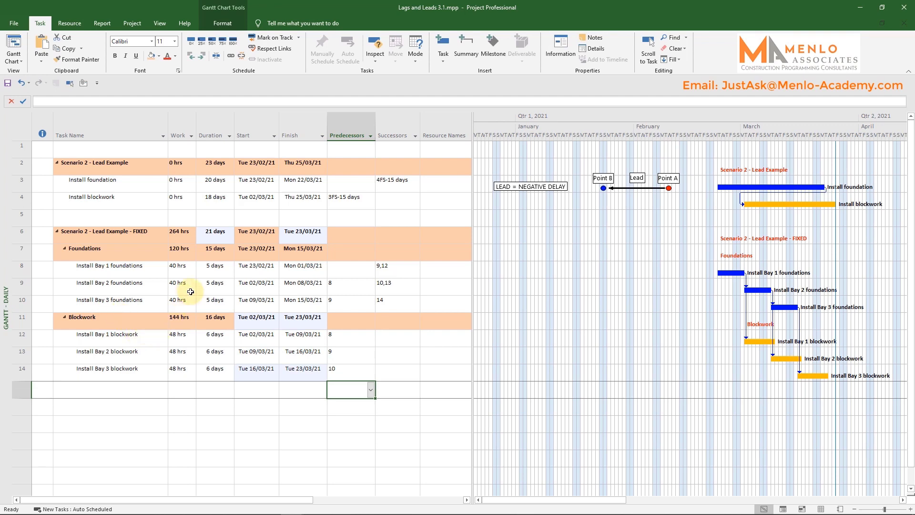
- Set the duration of Install Bay 2 foundations to 10 days
{"action": "left_click", "coordinate": [205, 288]}
{"action": "type", "text": "10"}
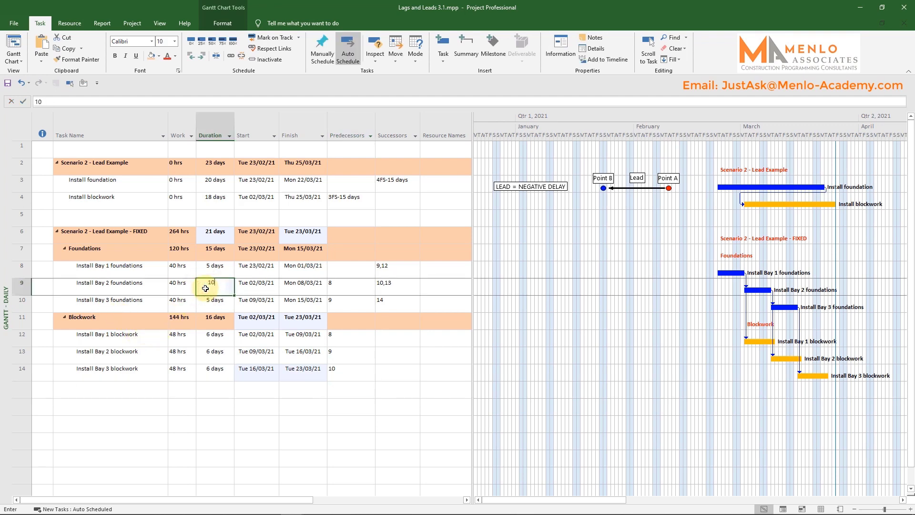
{"action": "key", "text": "Return"}
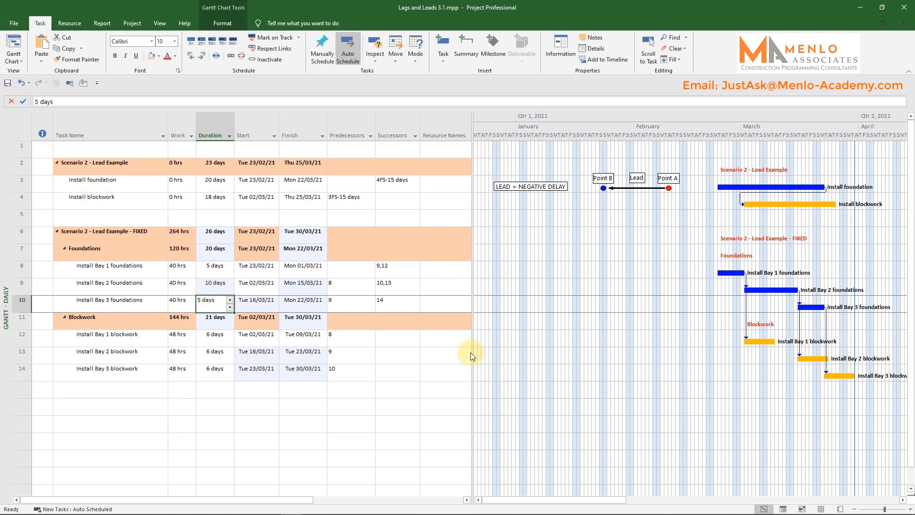
- Return the duration of Install Bay 2 foundations to 5 days
{"action": "left_click", "coordinate": [214, 289]}
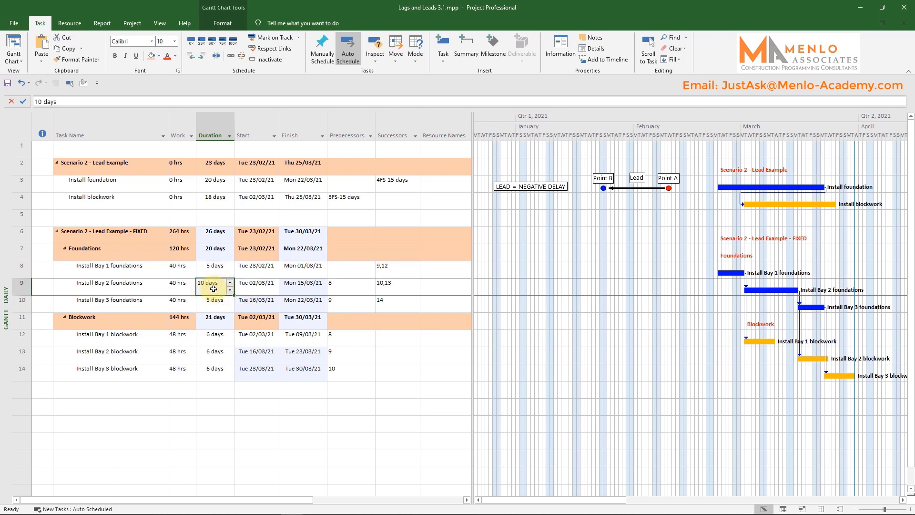
{"action": "type", "text": "5"}
{"action": "key", "text": "Return"}
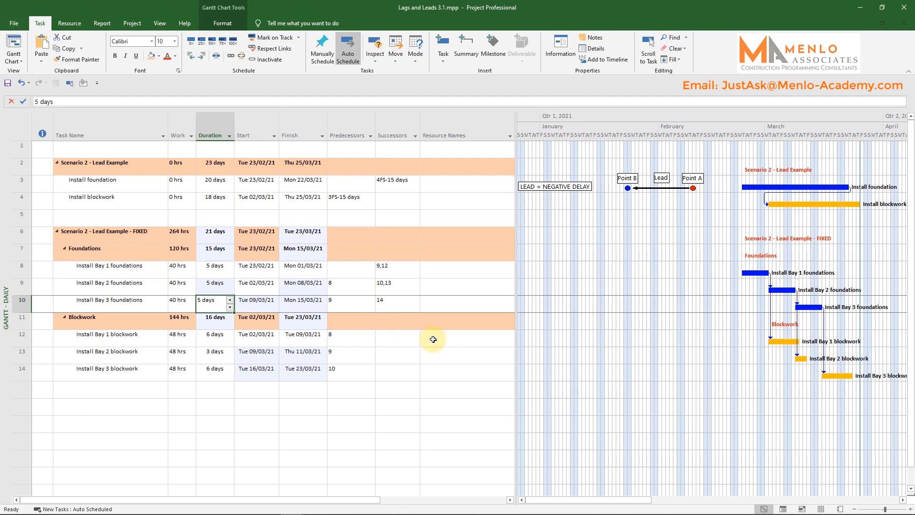
- Assign Masonry Team A as the resource for the Bay 1, Bay 2 and Bay 3 blockwork tasks
{"action": "left_click", "coordinate": [433, 341]}
{"action": "left_click", "coordinate": [511, 341]}
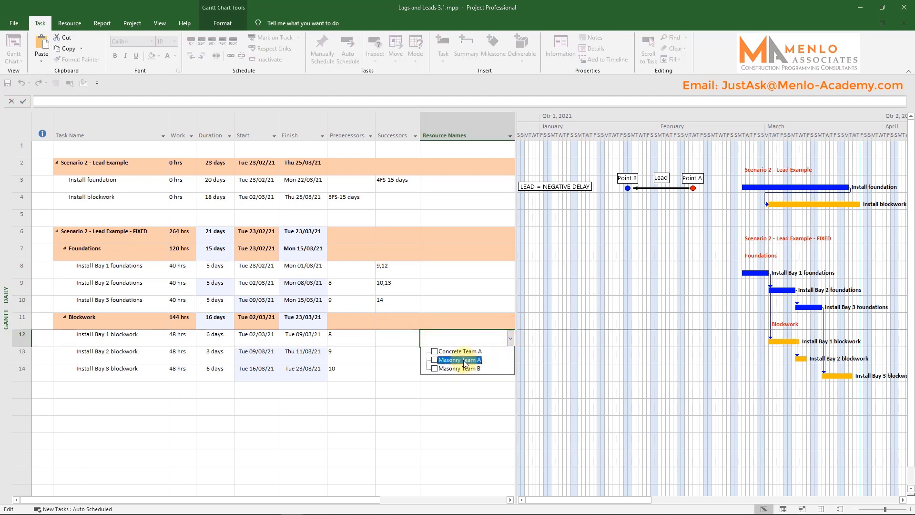
{"action": "left_click", "coordinate": [477, 360]}
{"action": "left_click", "coordinate": [501, 358]}
{"action": "left_click", "coordinate": [511, 355]}
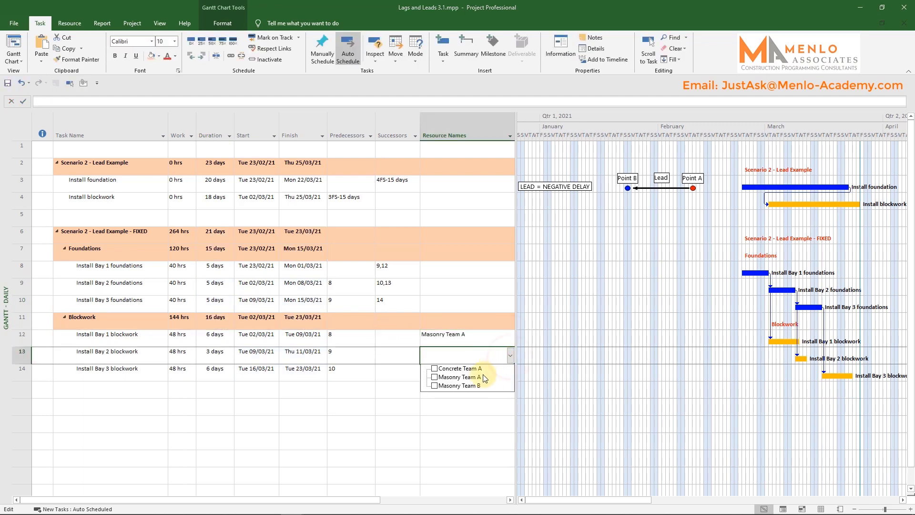
{"action": "left_click", "coordinate": [485, 378]}
{"action": "left_click", "coordinate": [491, 374]}
{"action": "left_click", "coordinate": [510, 374]}
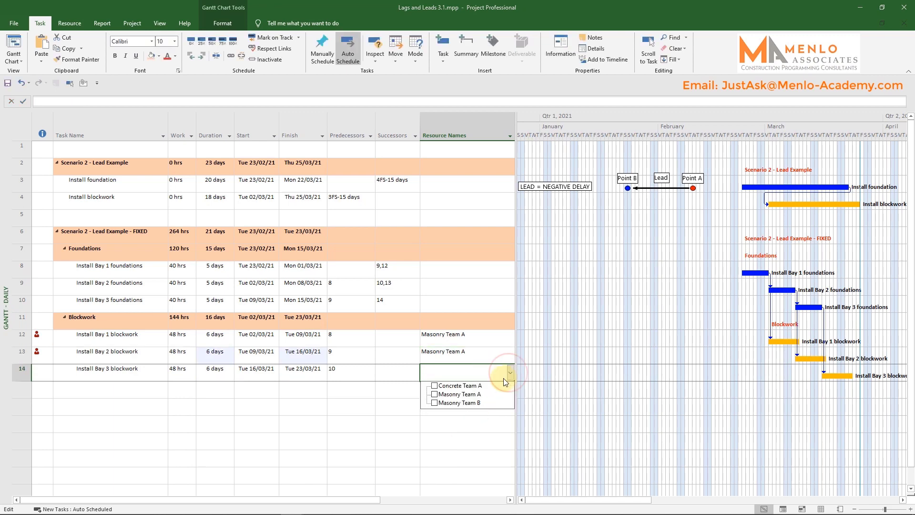
{"action": "left_click", "coordinate": [492, 393]}
{"action": "left_click", "coordinate": [457, 423]}
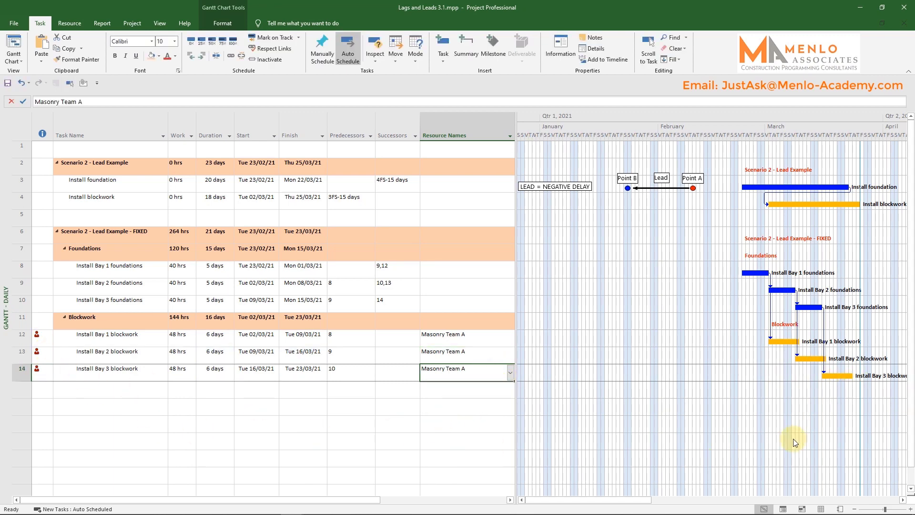
- Add Masonry Team B as a second resource on the Bay 2 and Bay 3 blockwork tasks
{"action": "left_click", "coordinate": [903, 499]}
{"action": "left_click", "coordinate": [903, 500]}
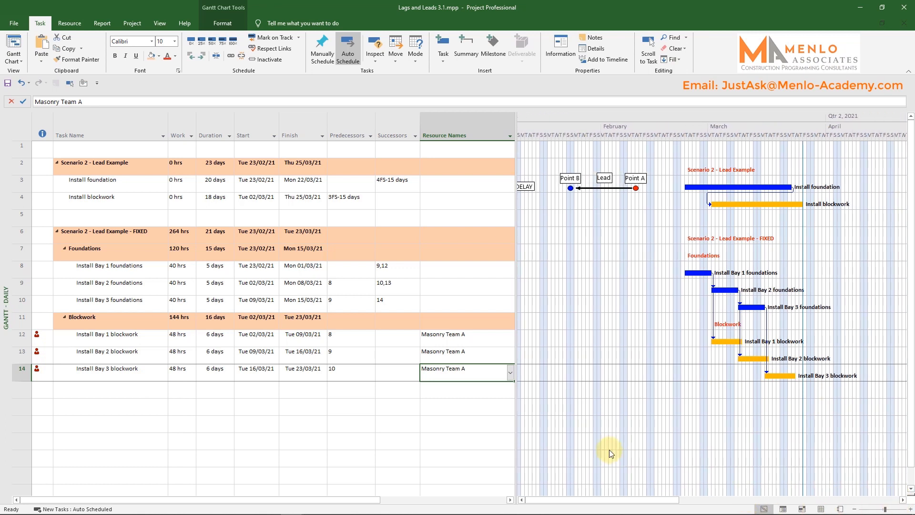
{"action": "left_click", "coordinate": [481, 353]}
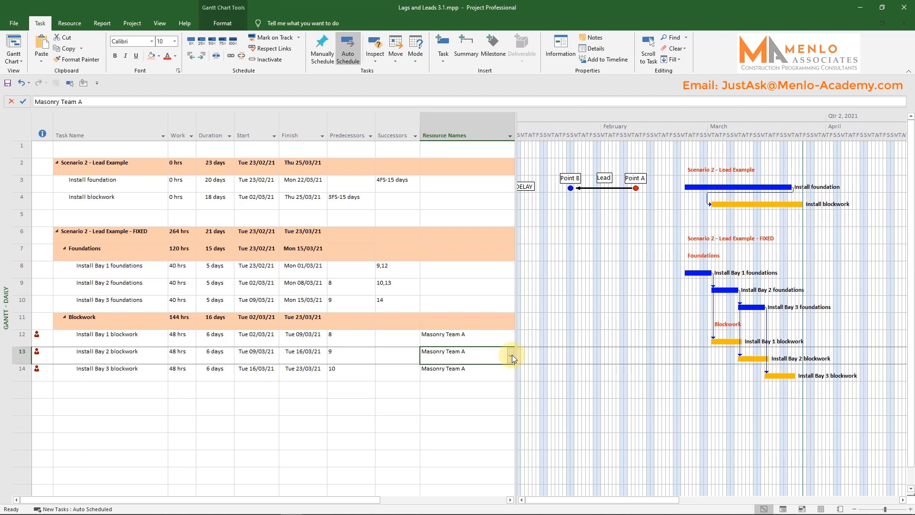
{"action": "left_click", "coordinate": [512, 357]}
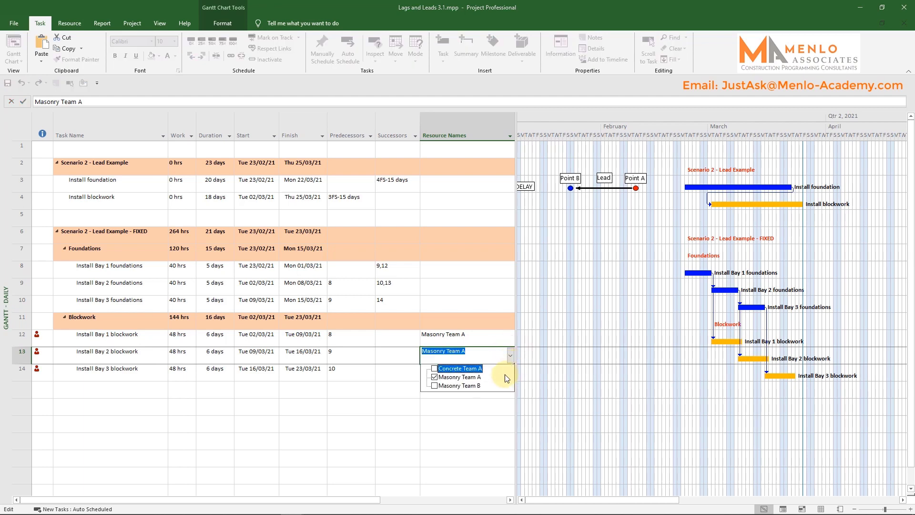
{"action": "left_click", "coordinate": [486, 385]}
{"action": "left_click", "coordinate": [482, 414]}
{"action": "left_click", "coordinate": [495, 375]}
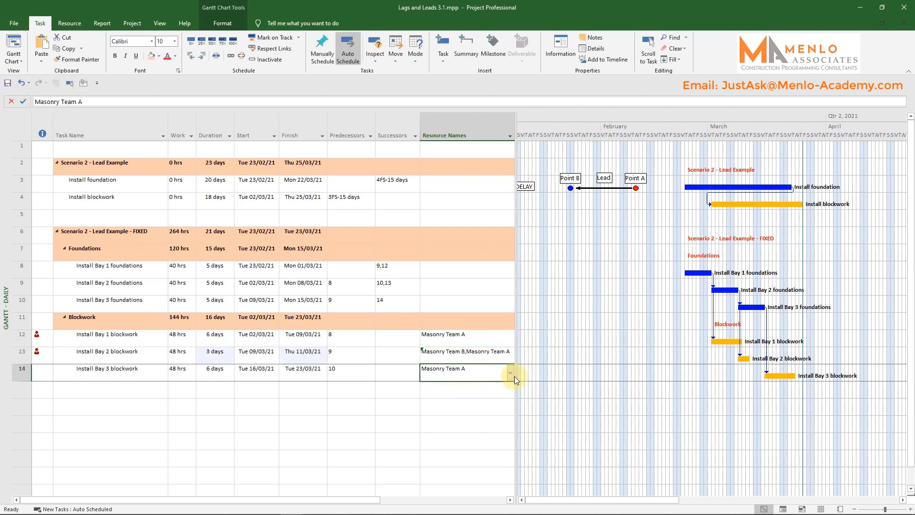
{"action": "left_click", "coordinate": [511, 372]}
{"action": "left_click", "coordinate": [472, 403]}
{"action": "left_click", "coordinate": [458, 433]}
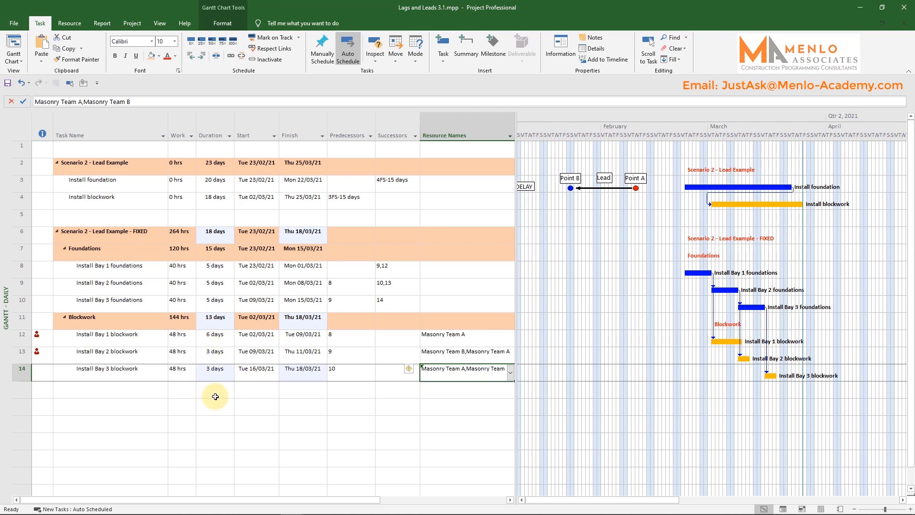
- Remove Masonry Team B from the Bay 3 and Bay 2 blockwork tasks, leaving only Masonry Team A assigned
{"action": "left_click", "coordinate": [511, 372]}
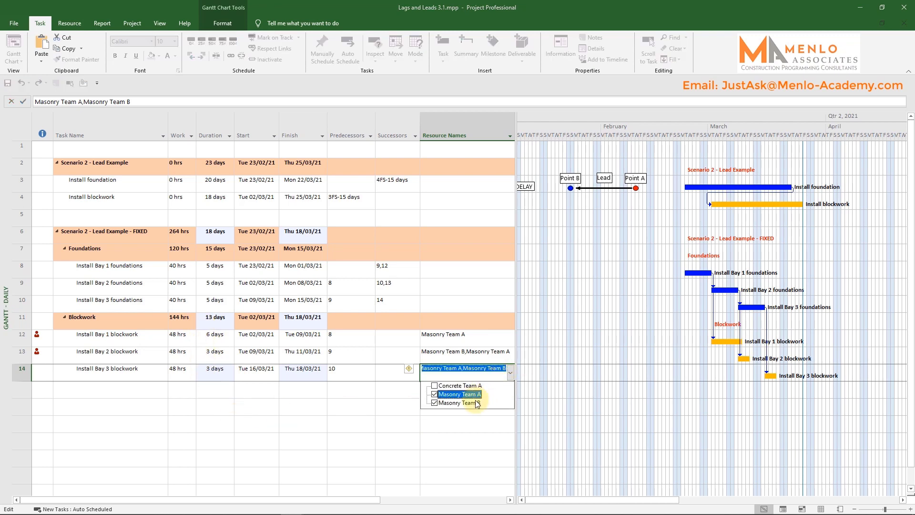
{"action": "left_click", "coordinate": [458, 403]}
{"action": "left_click", "coordinate": [508, 359]}
{"action": "left_click", "coordinate": [509, 358]}
{"action": "left_click", "coordinate": [508, 359]}
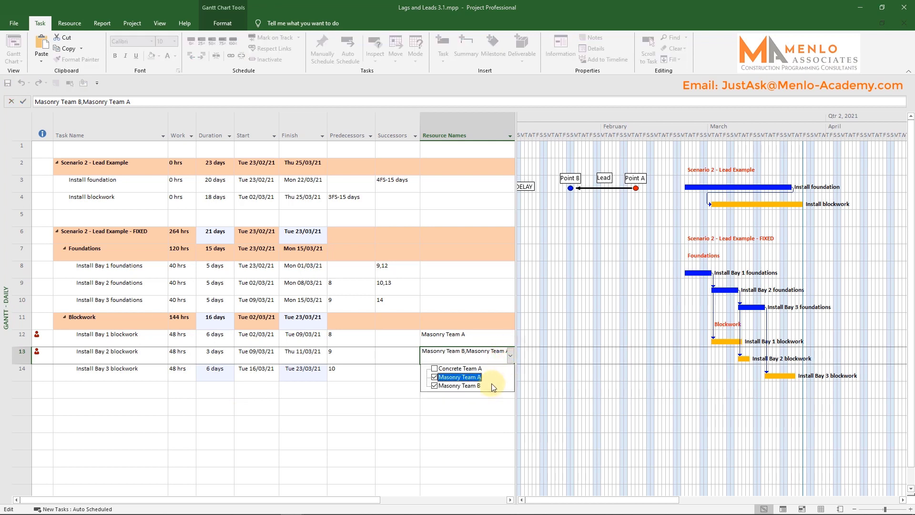
{"action": "left_click", "coordinate": [477, 391]}
{"action": "left_click", "coordinate": [456, 438]}
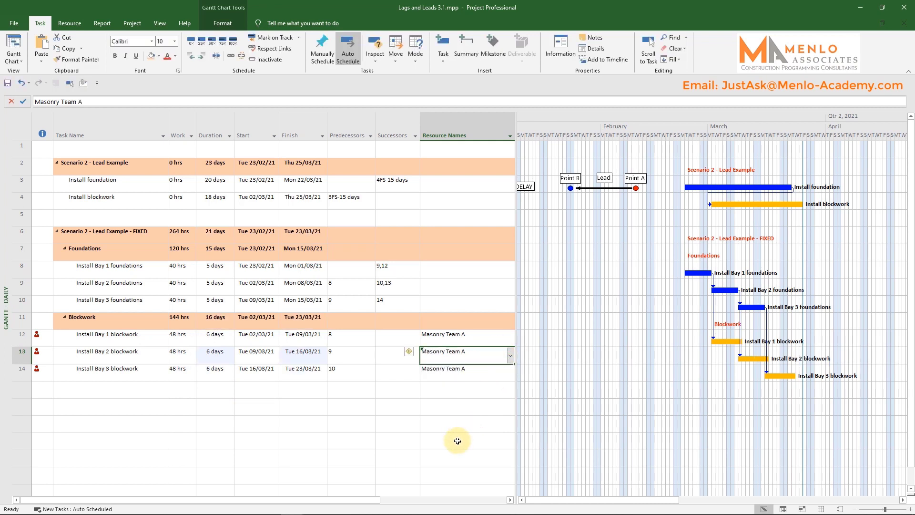